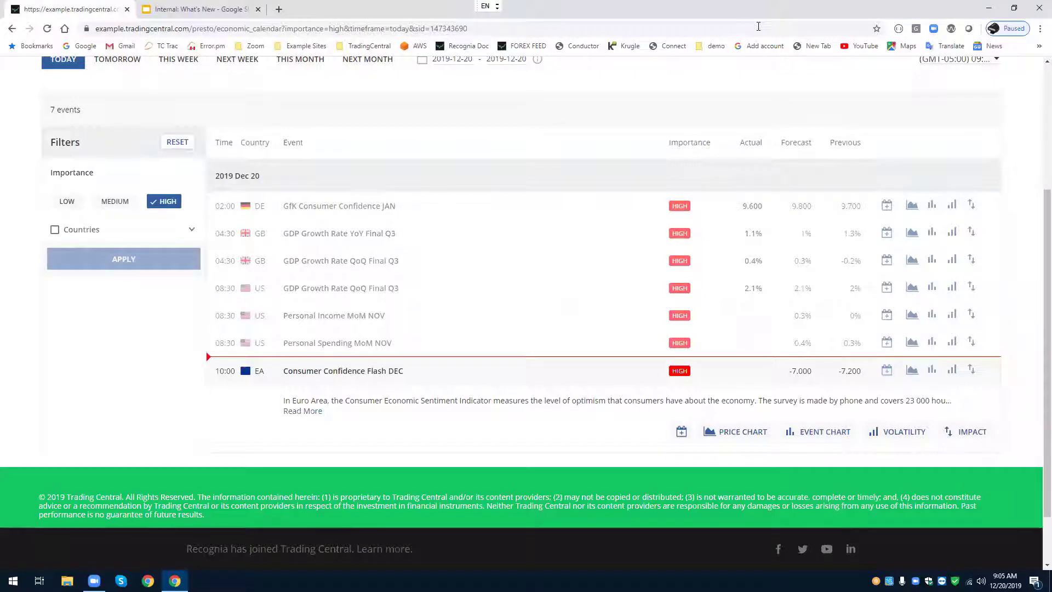
scroll(1008, 317, up, 2)
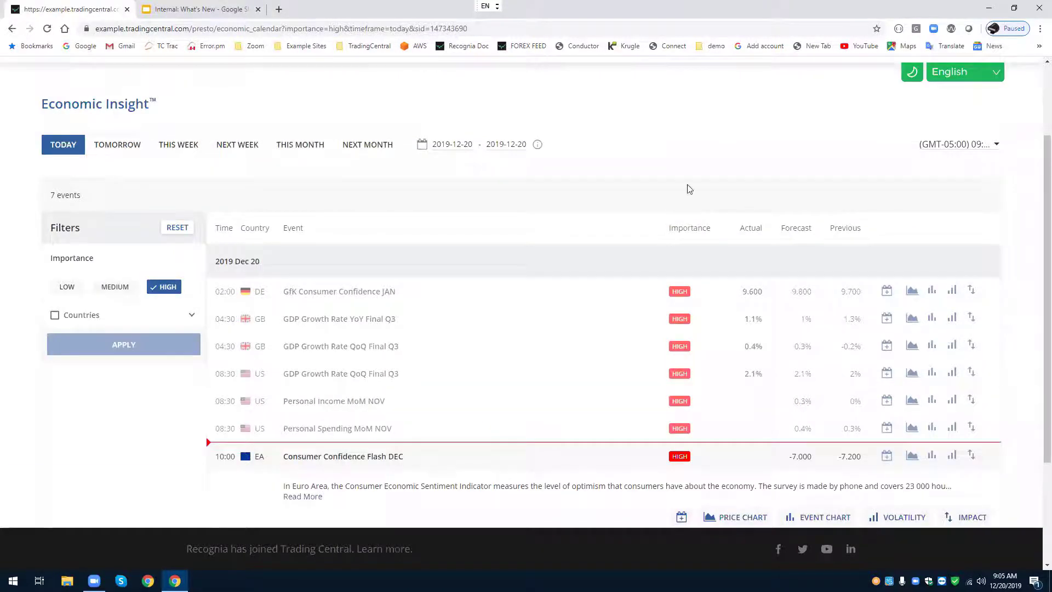
scroll(661, 149, down, 1)
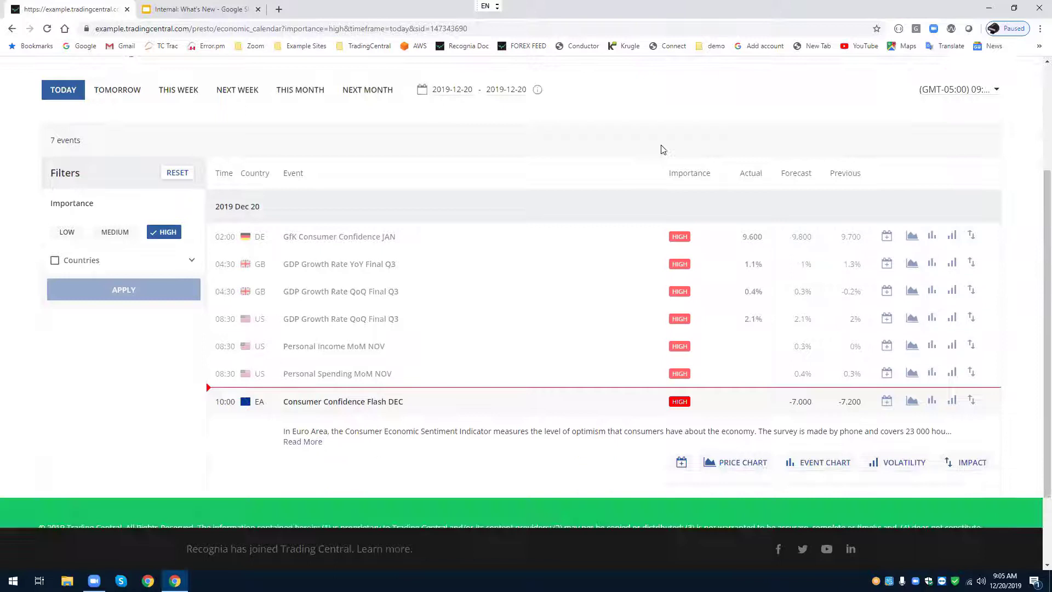
scroll(661, 149, up, 1)
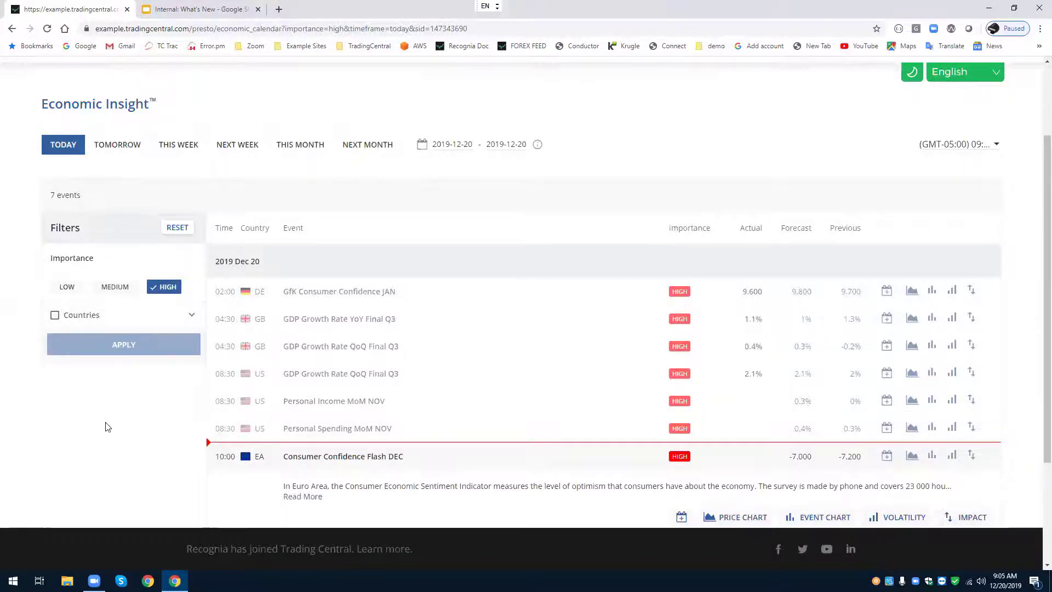
scroll(109, 422, down, 2)
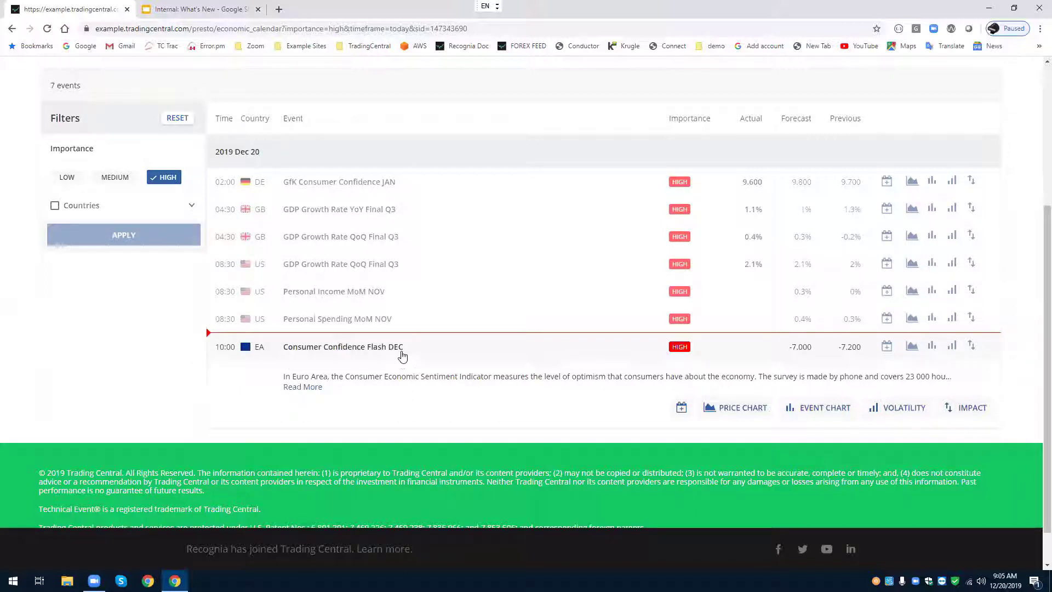
Expand the Consumer Confidence Flash DEC description to show the full -100 to 100 scale text.
click(305, 389)
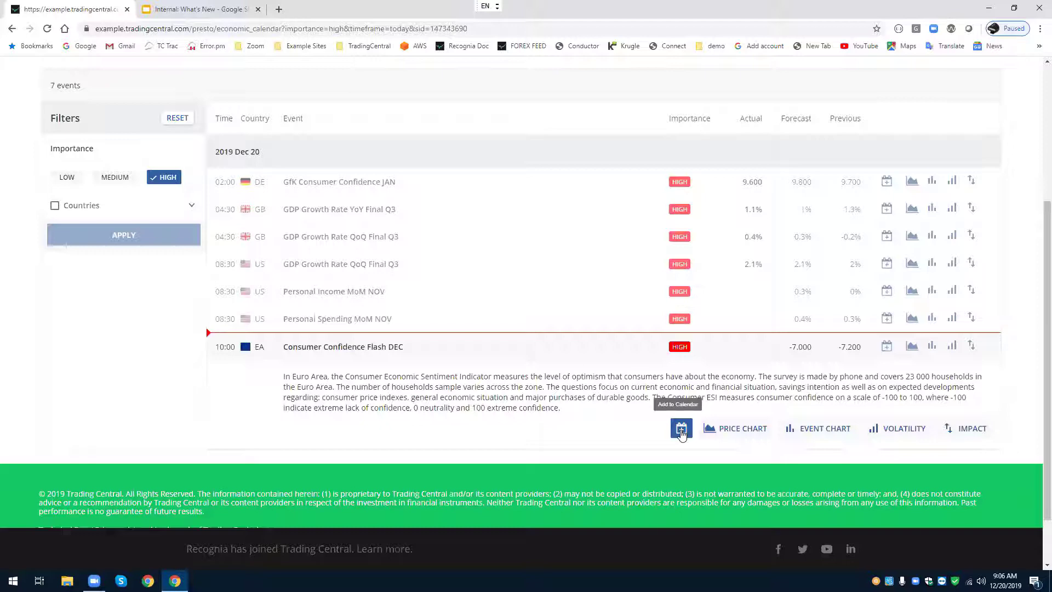
click(723, 433)
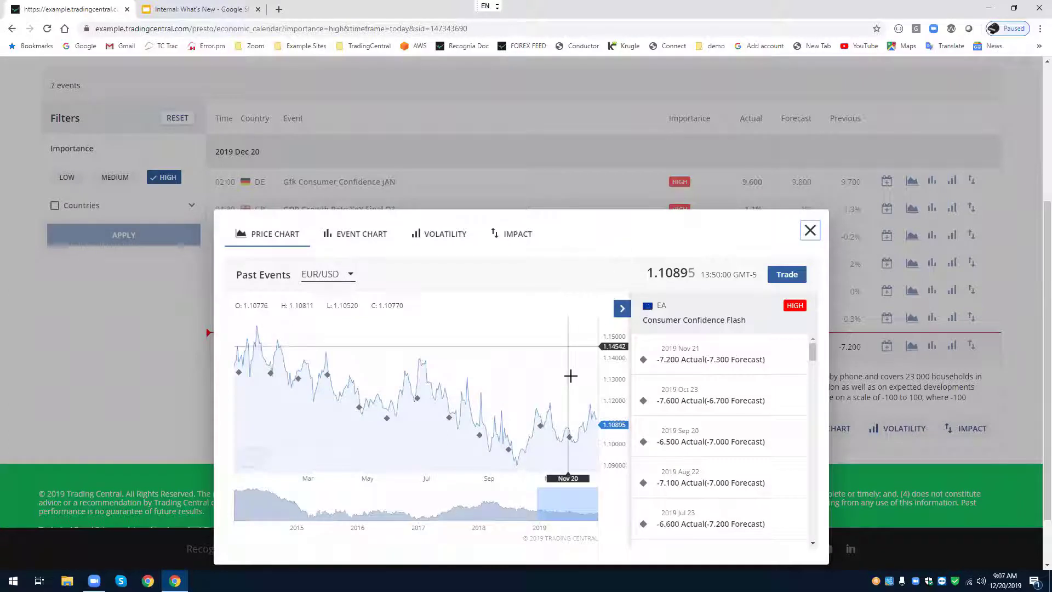
mouse_move(570, 441)
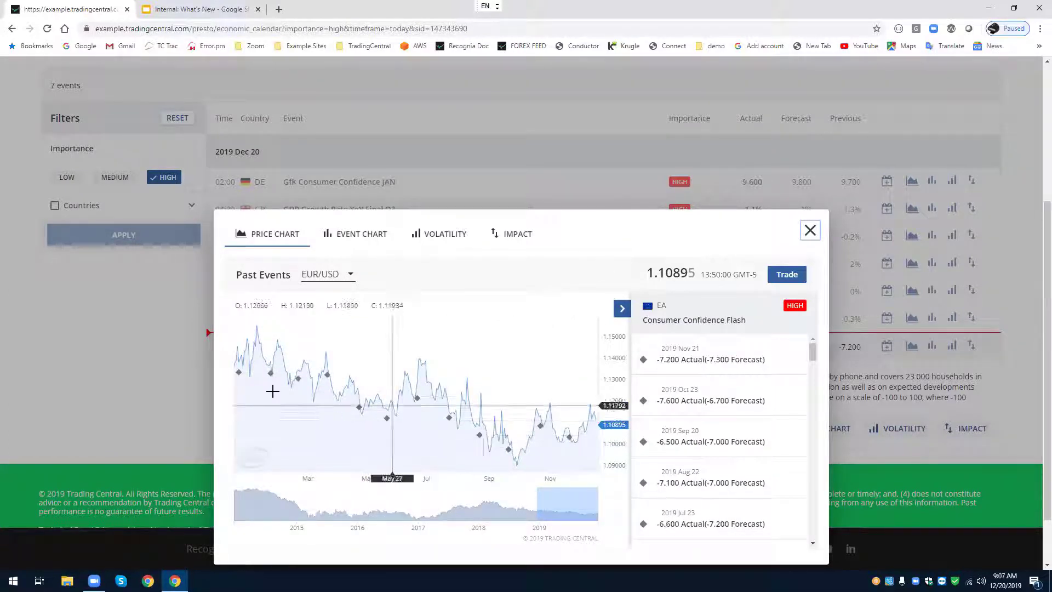
click(811, 230)
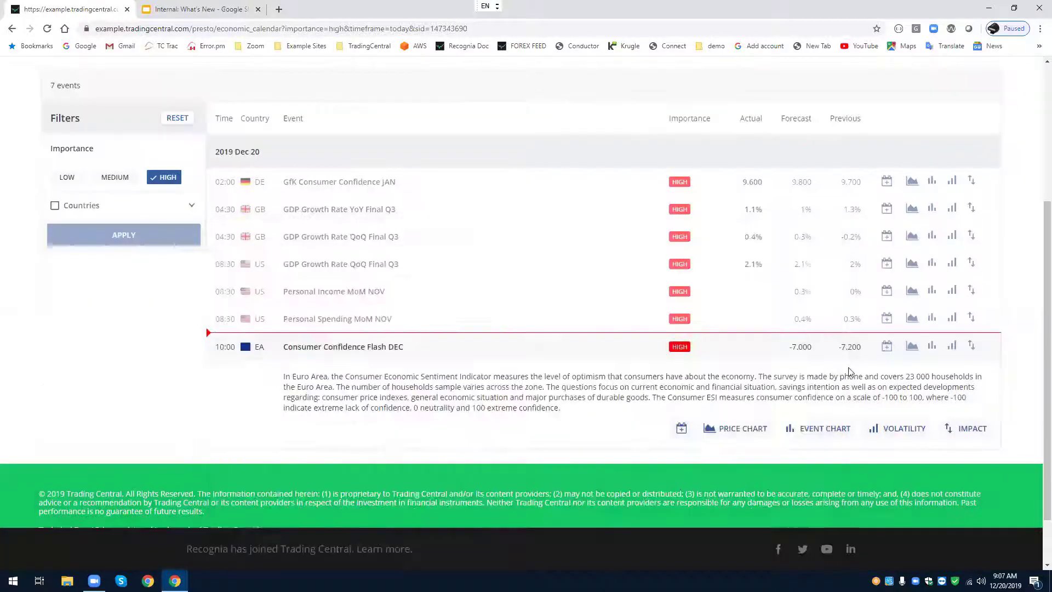
click(820, 427)
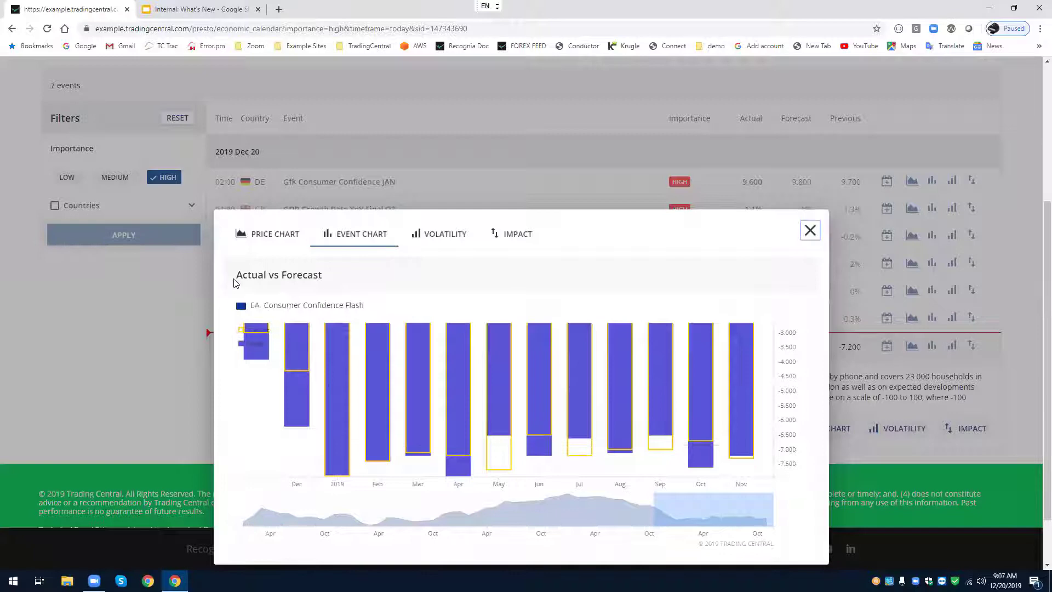
mouse_move(248, 328)
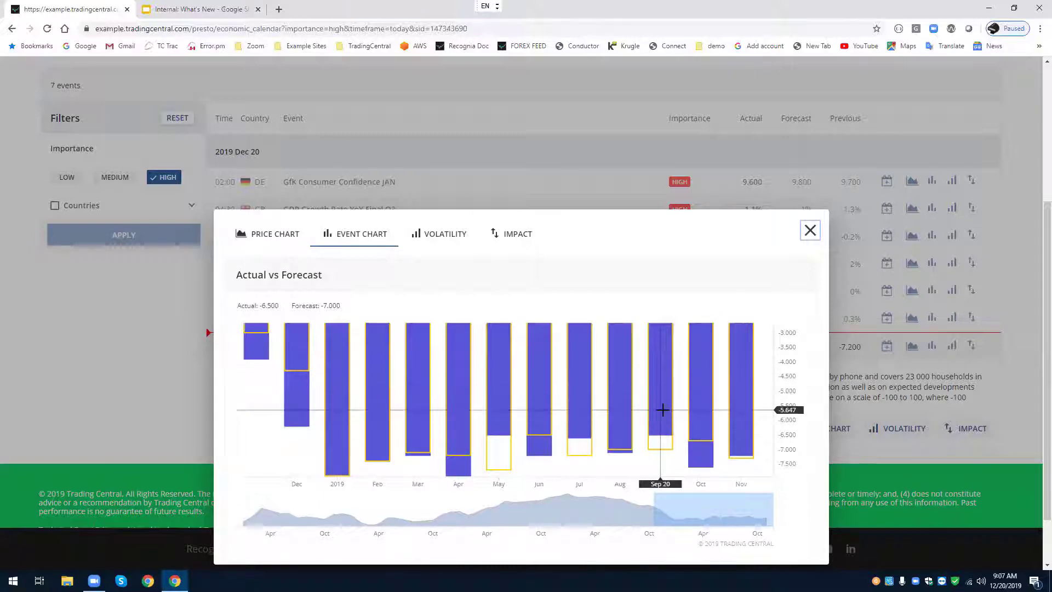
click(810, 230)
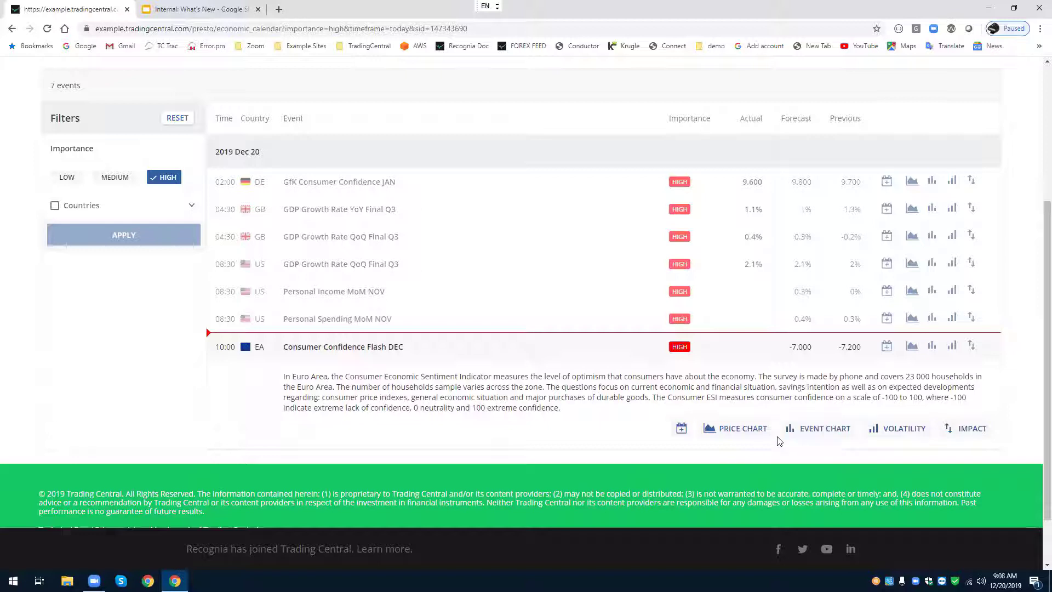
click(895, 428)
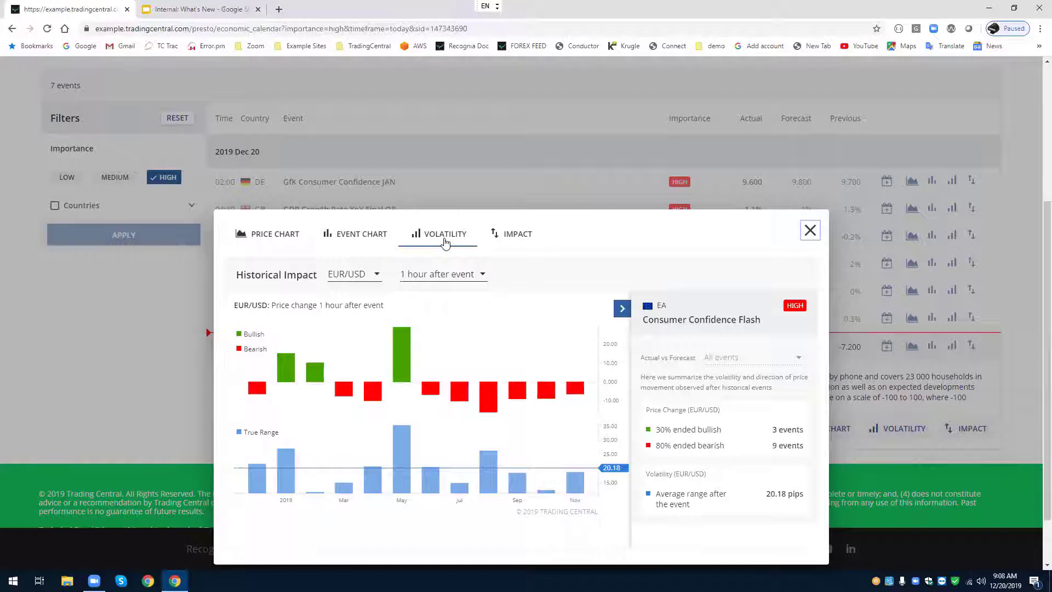
mouse_move(577, 399)
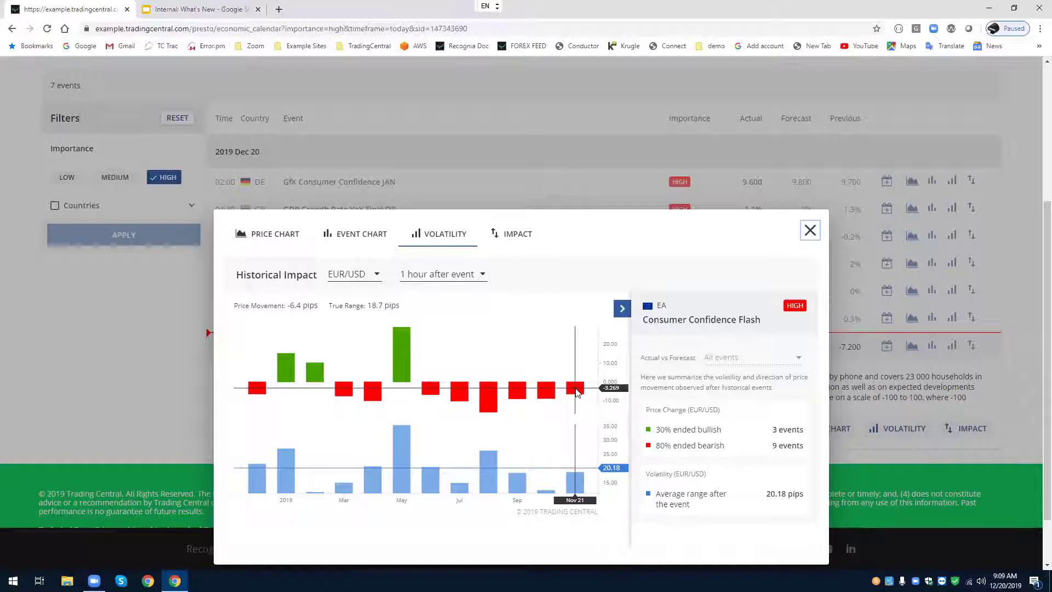
click(428, 276)
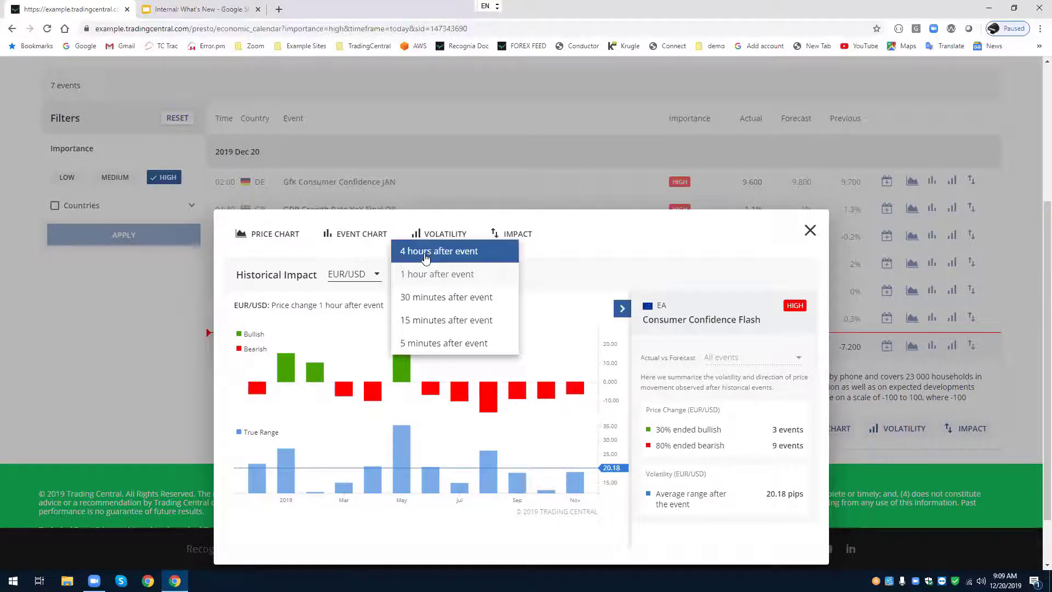
click(426, 254)
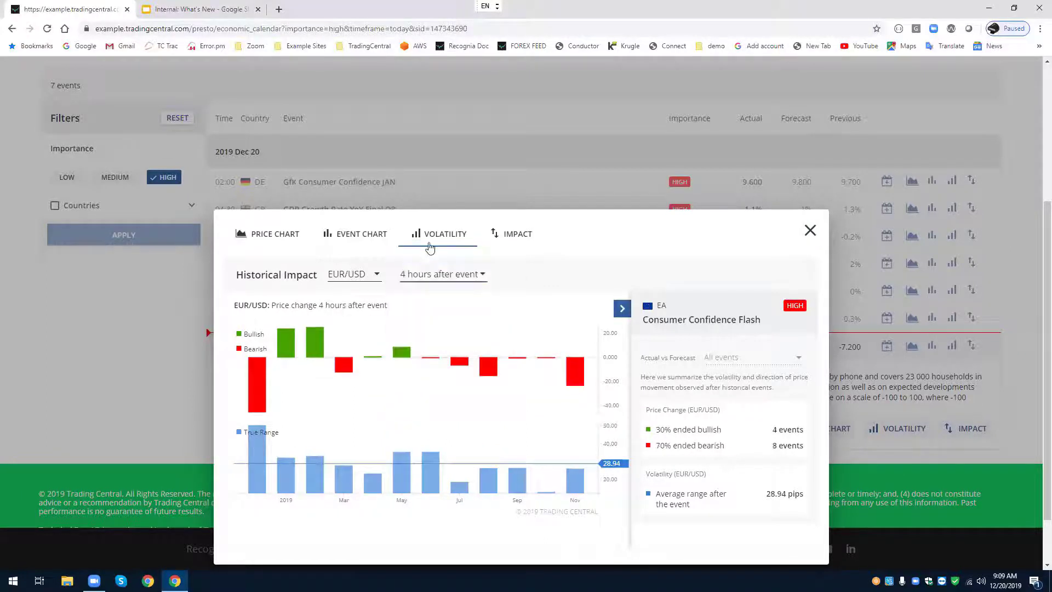
click(427, 274)
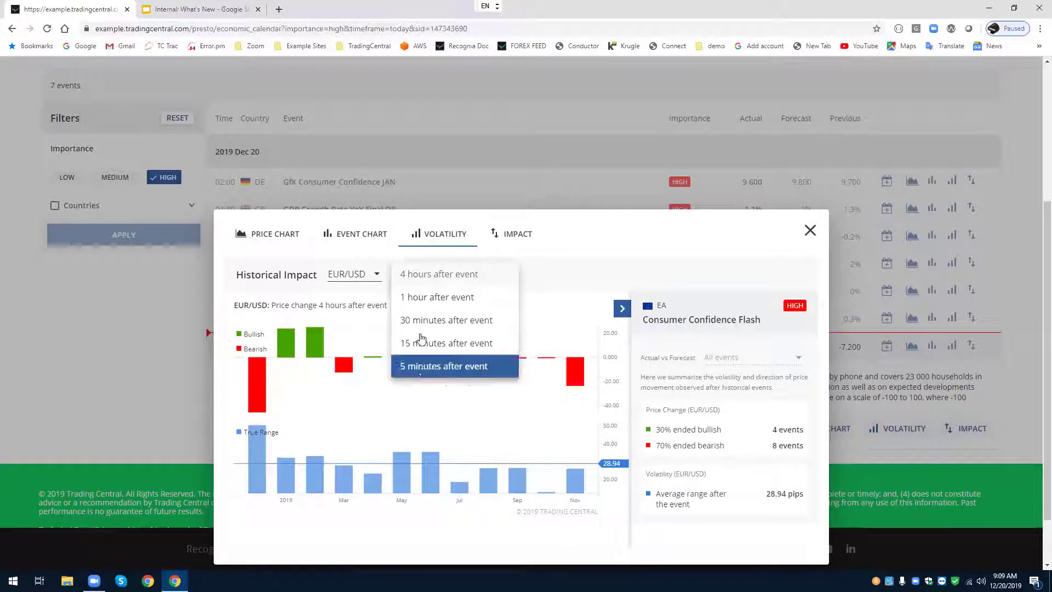
click(539, 266)
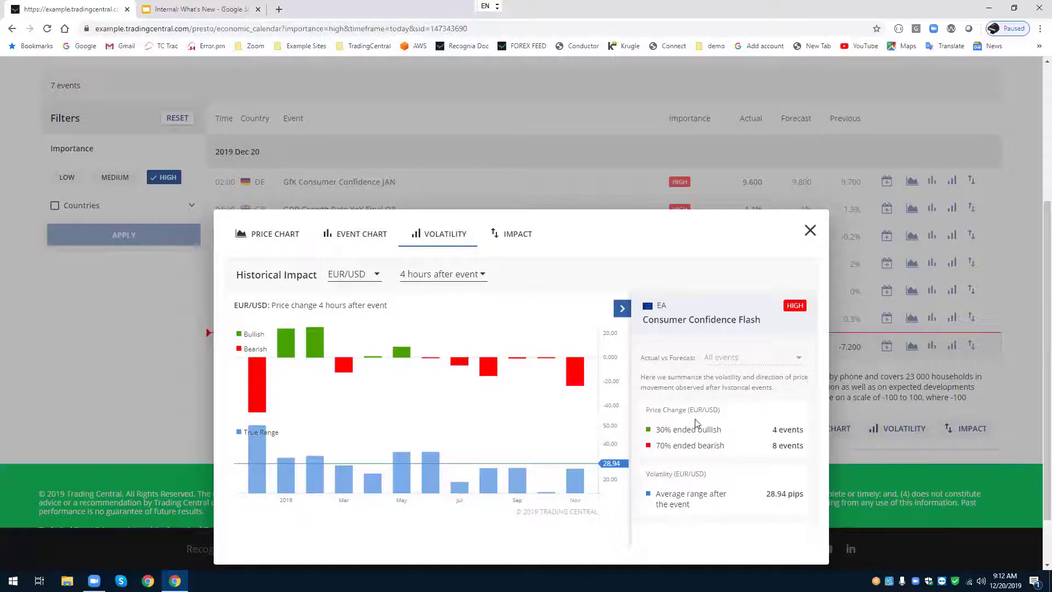
mouse_move(578, 371)
mouse_move(575, 370)
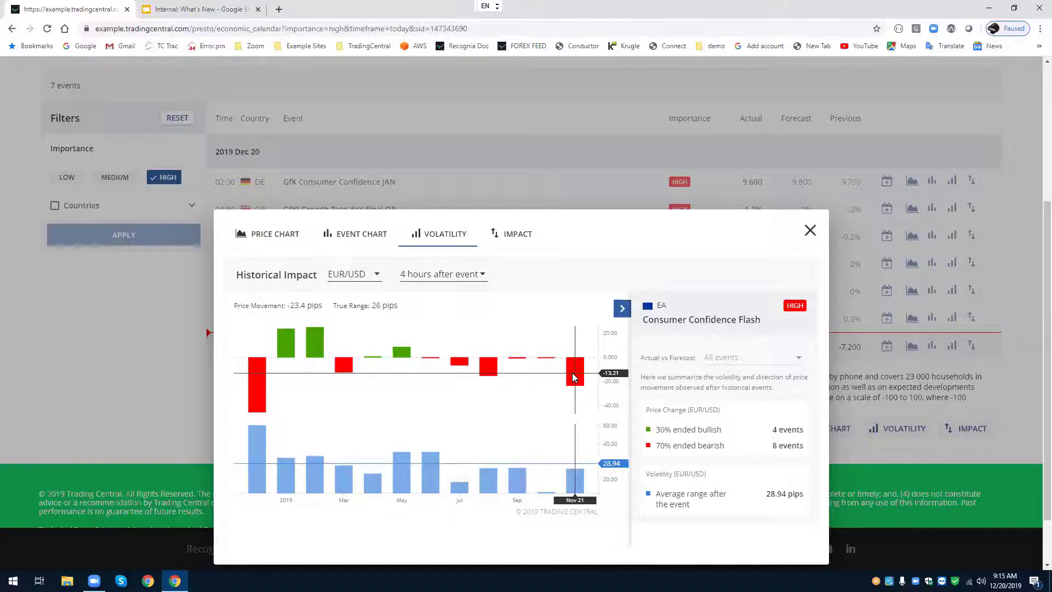
Show the Impact chart for 4 hours after the event: 26-pip range, 23.4-pip bearish trend.
click(523, 235)
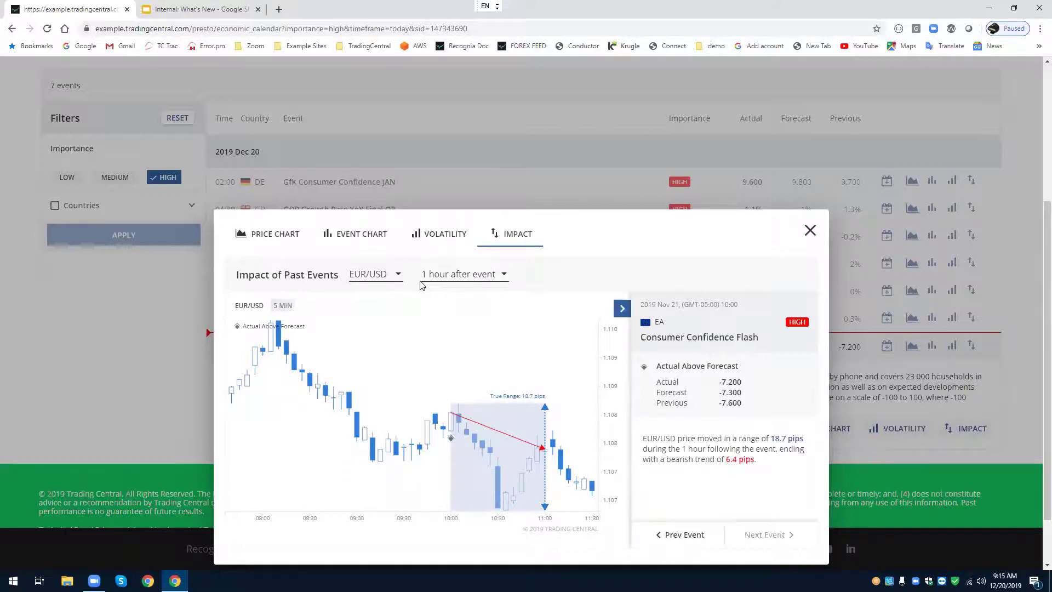
click(430, 275)
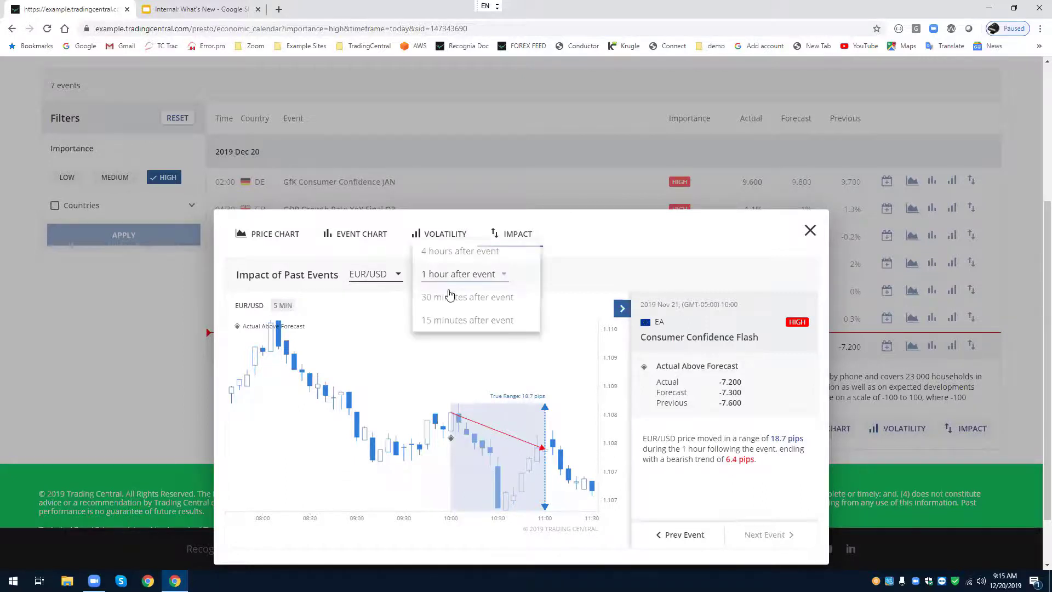
click(439, 253)
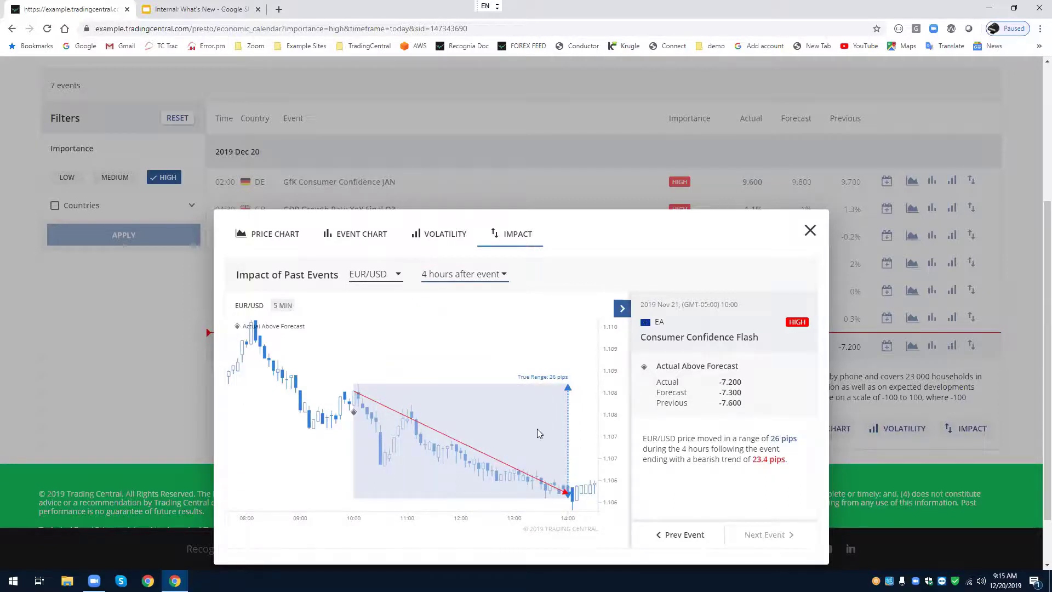
click(442, 234)
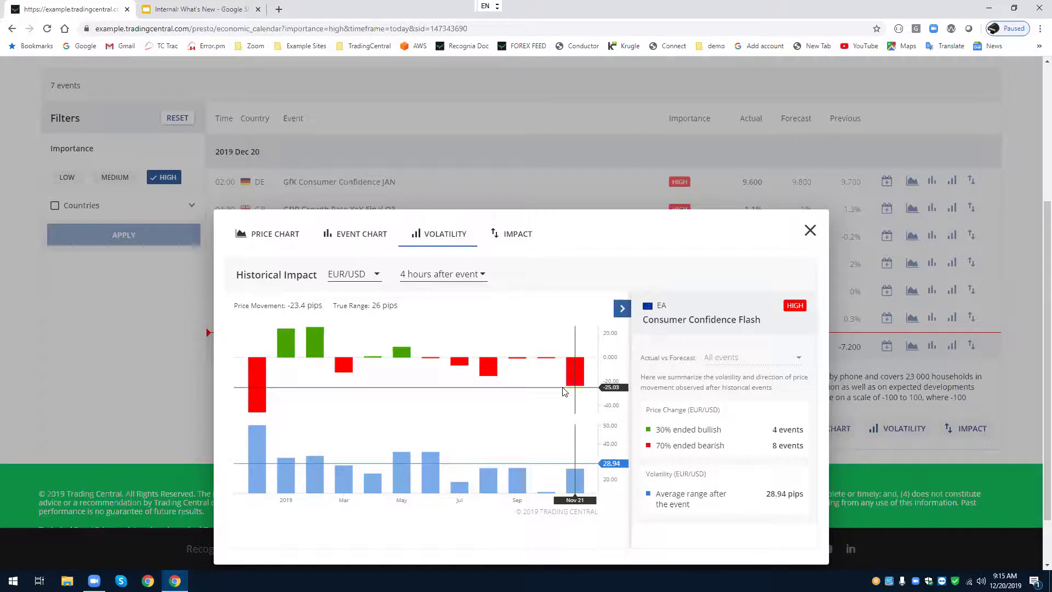
click(507, 234)
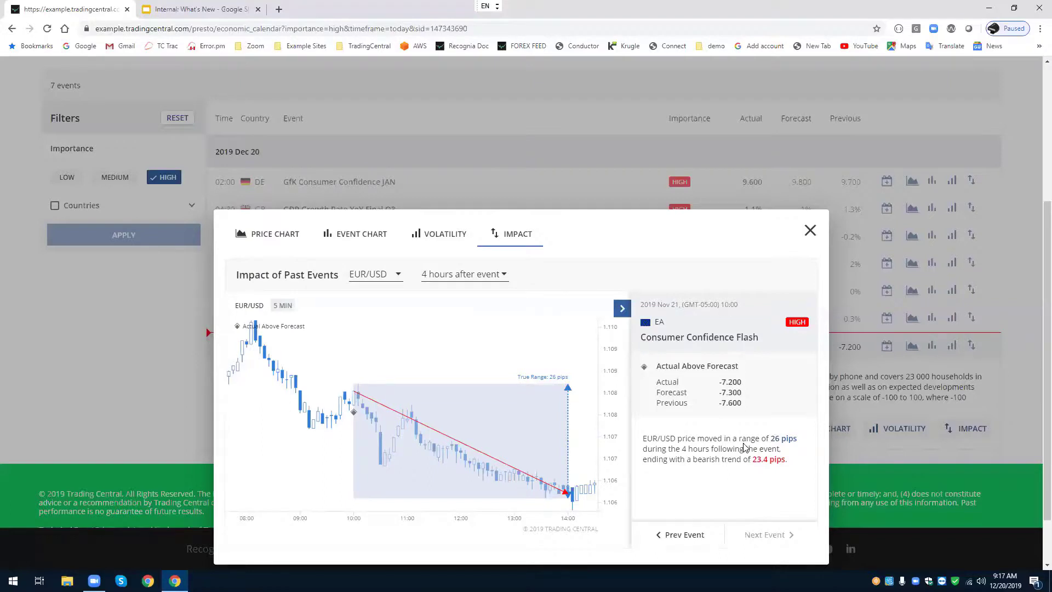
Step back through past releases to May 21, then forward to the Aug 22, 2019 release.
click(701, 538)
click(699, 538)
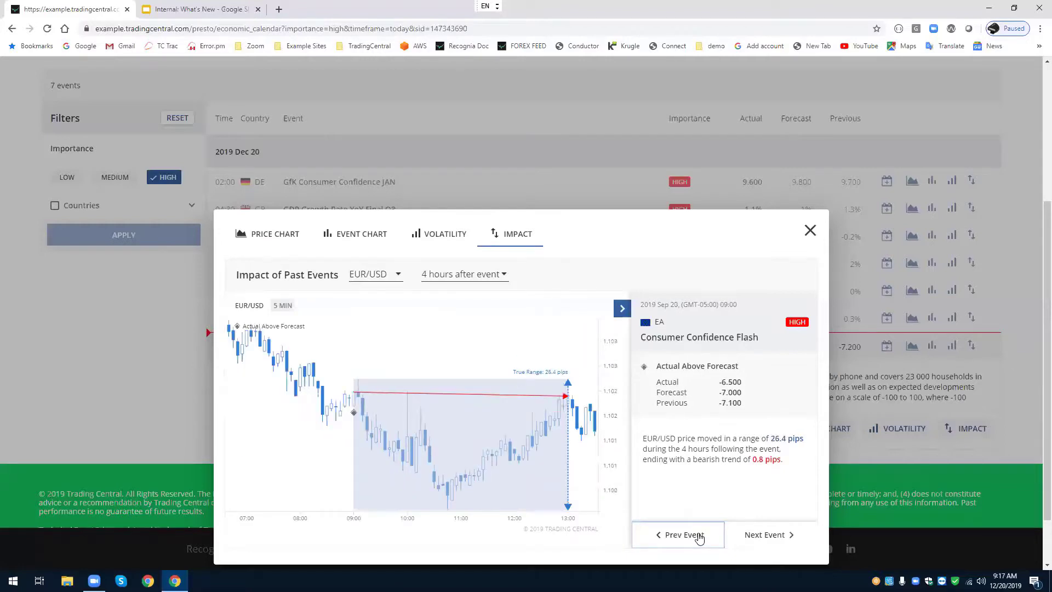
click(698, 539)
click(698, 538)
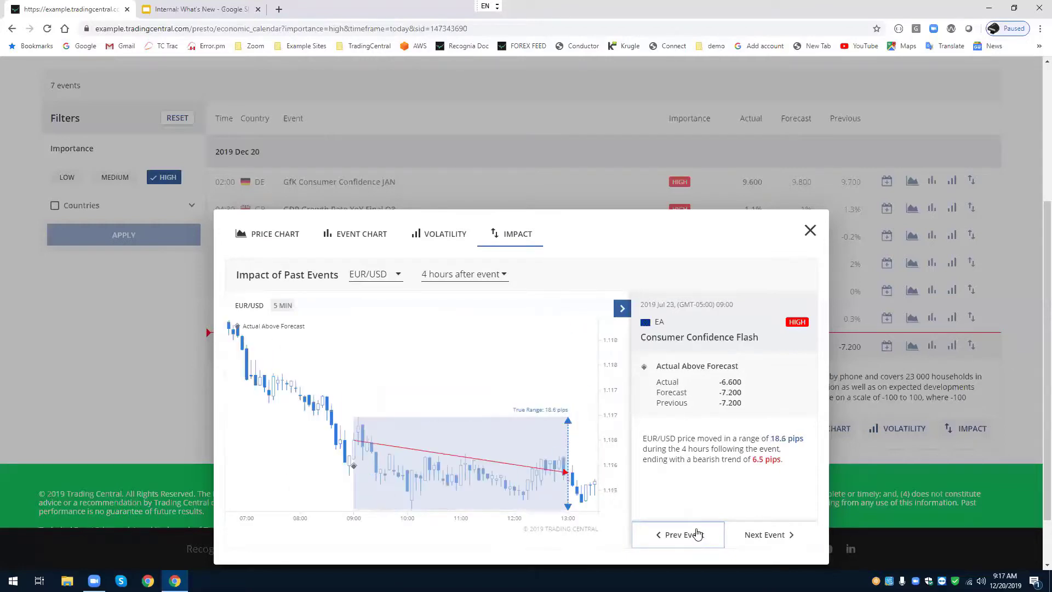
click(698, 535)
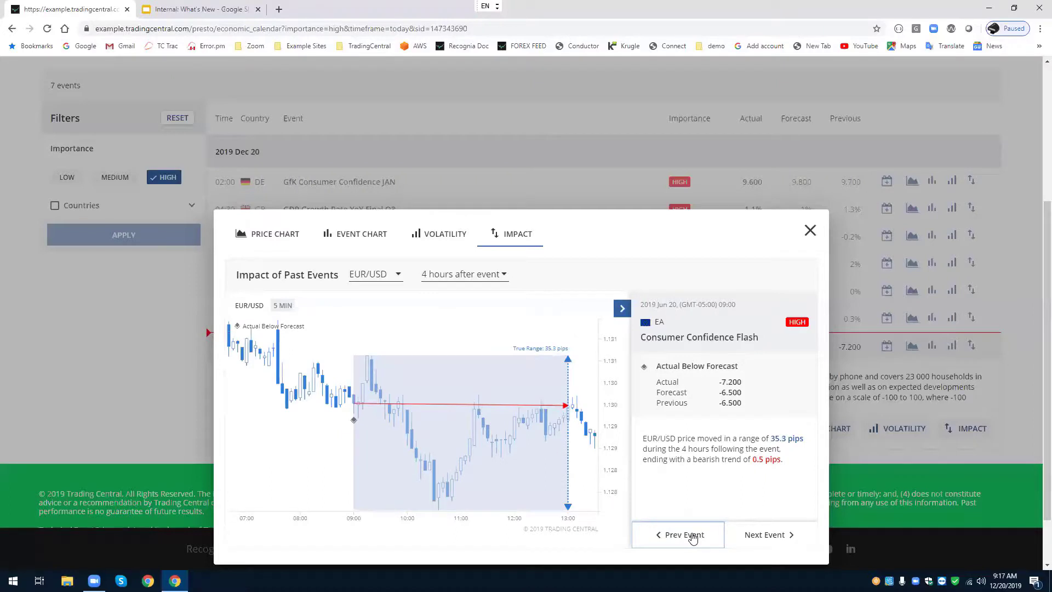
click(693, 537)
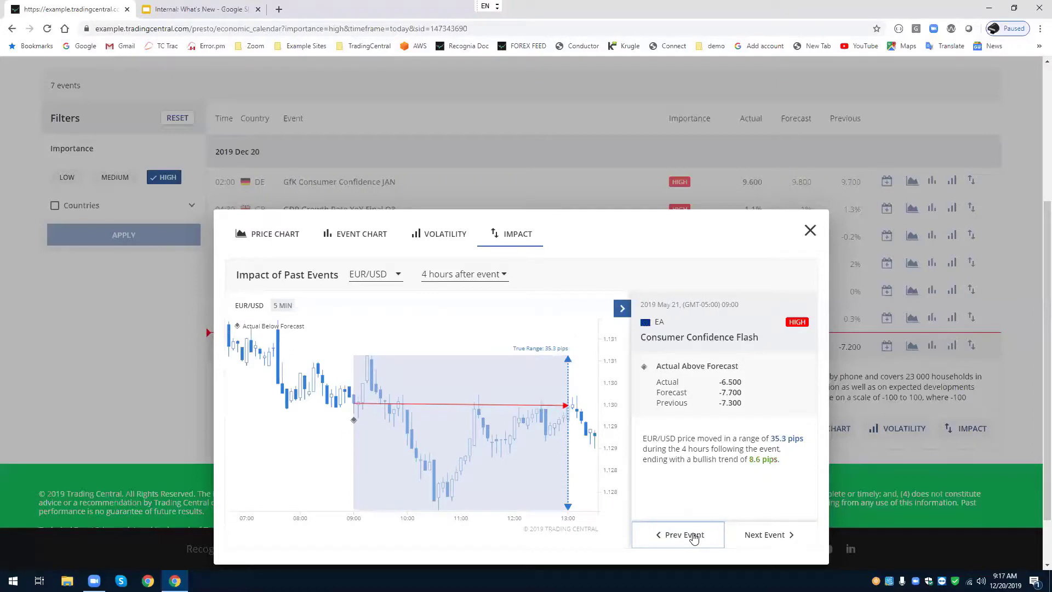
click(770, 535)
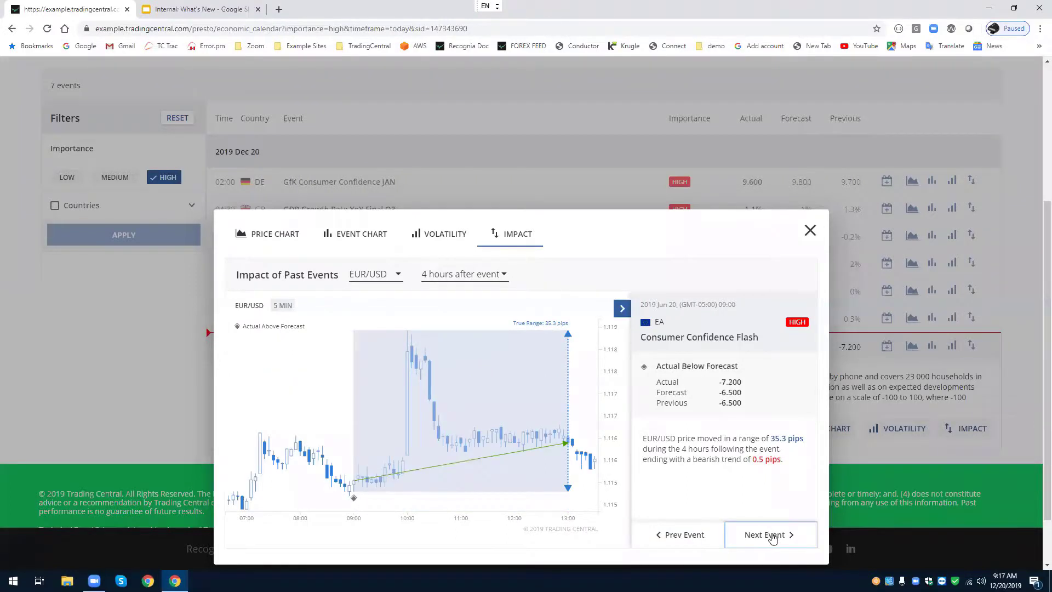
click(771, 536)
click(773, 537)
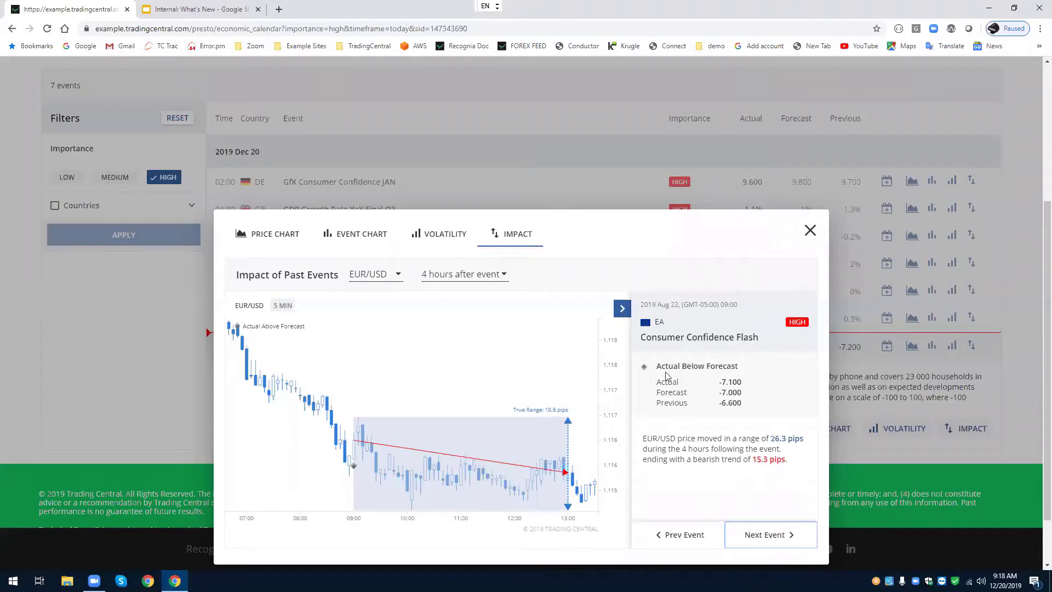
Review the Volatility summary, then return to the Nov 21, 2019 Impact chart.
click(448, 236)
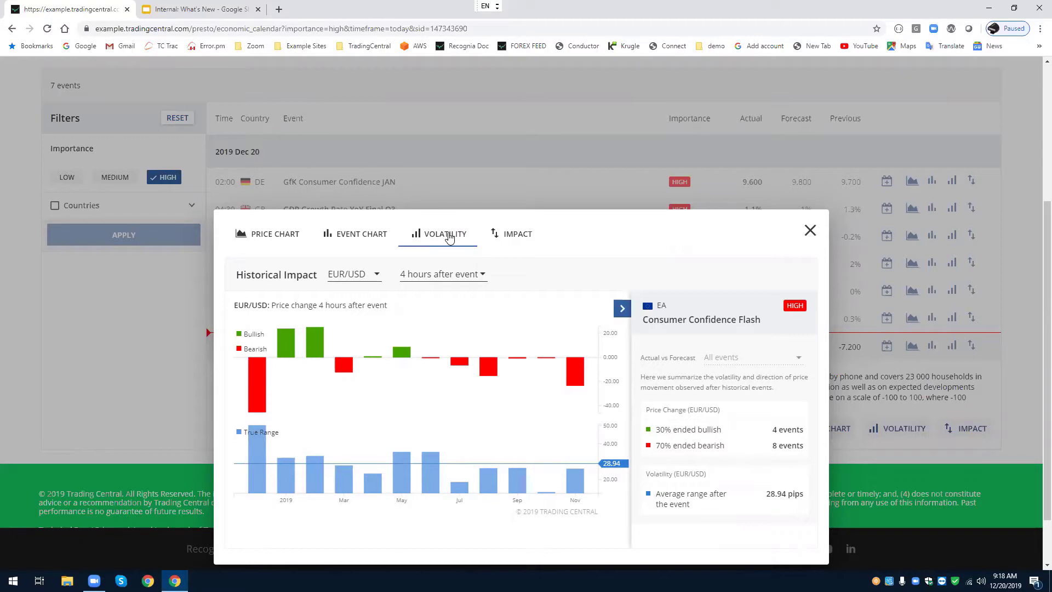
click(507, 236)
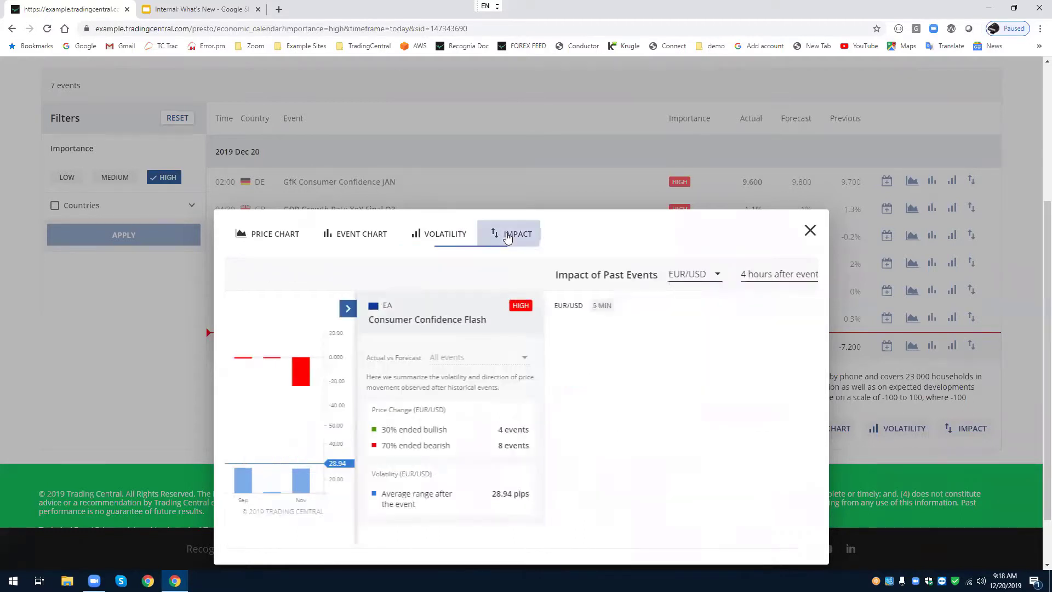